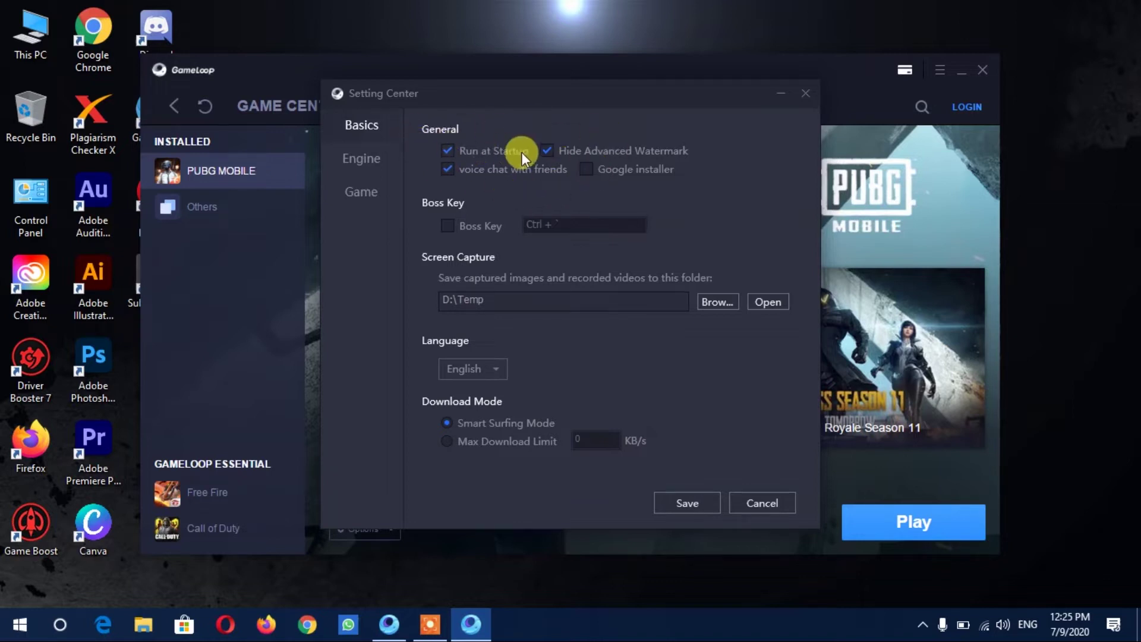
Step: Review the general options, the engine's render cache and rendering optimization options, and the anti-aliasing choices
left_click(446, 170)
left_click(549, 151)
left_click(346, 159)
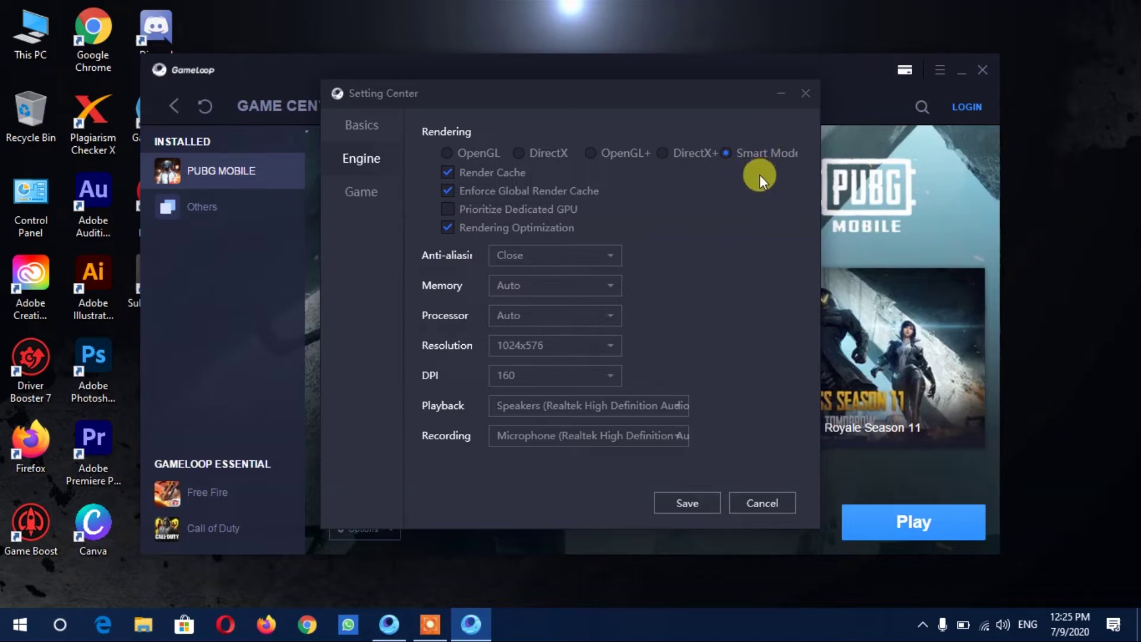
left_click(447, 173)
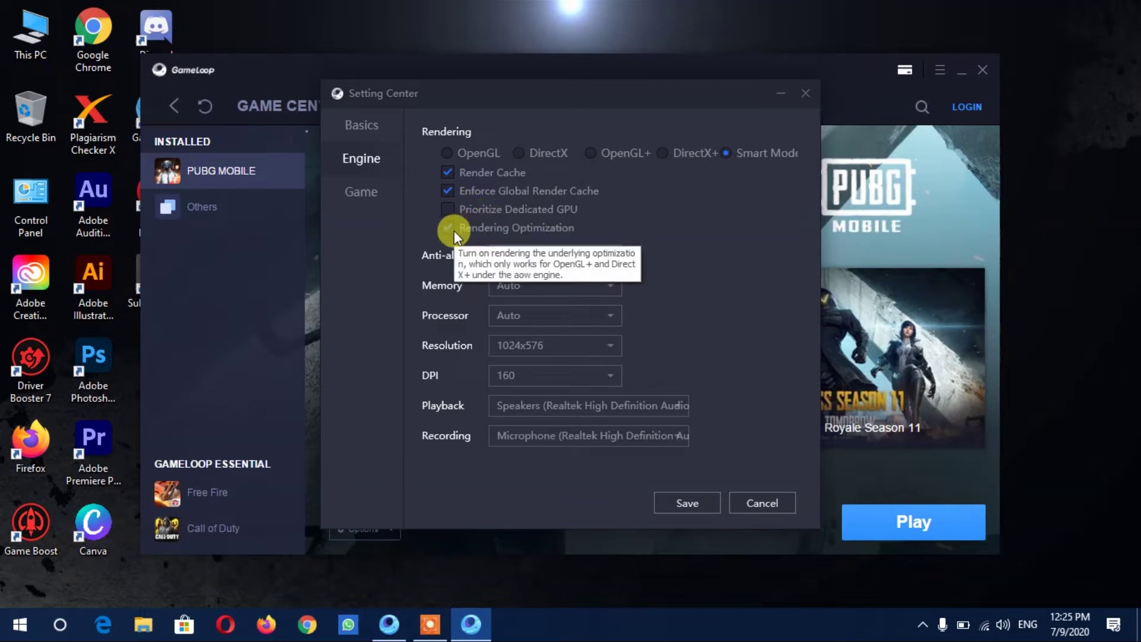
left_click(454, 233)
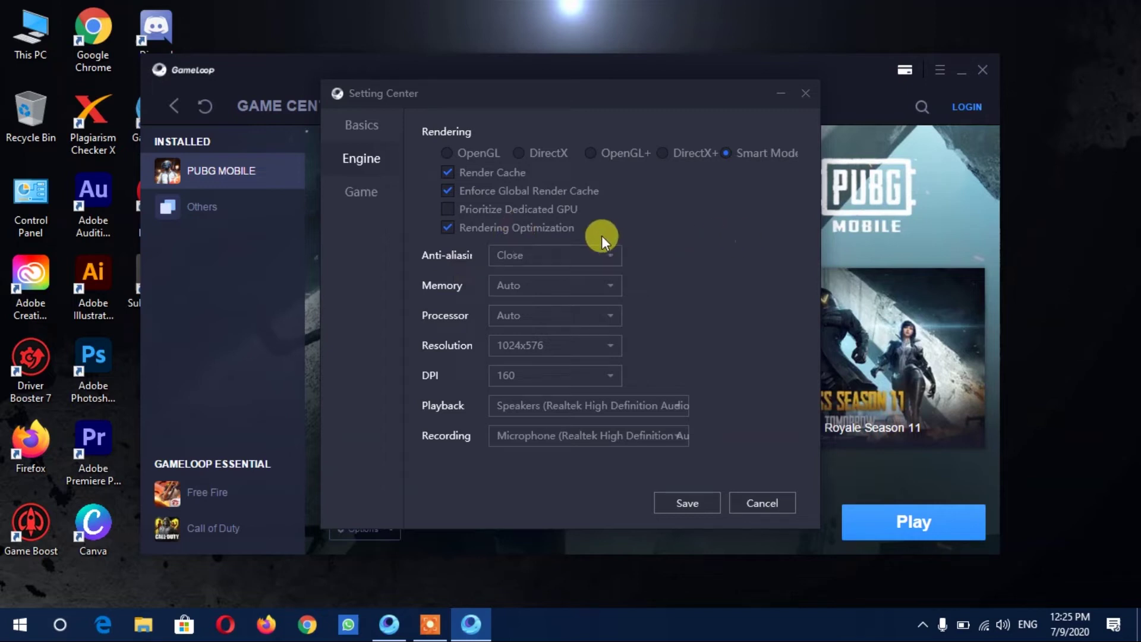
left_click(525, 257)
left_click(589, 258)
Step: Set the emulator engine's resolution to 1366x768 and its DPI to 160
left_click(575, 345)
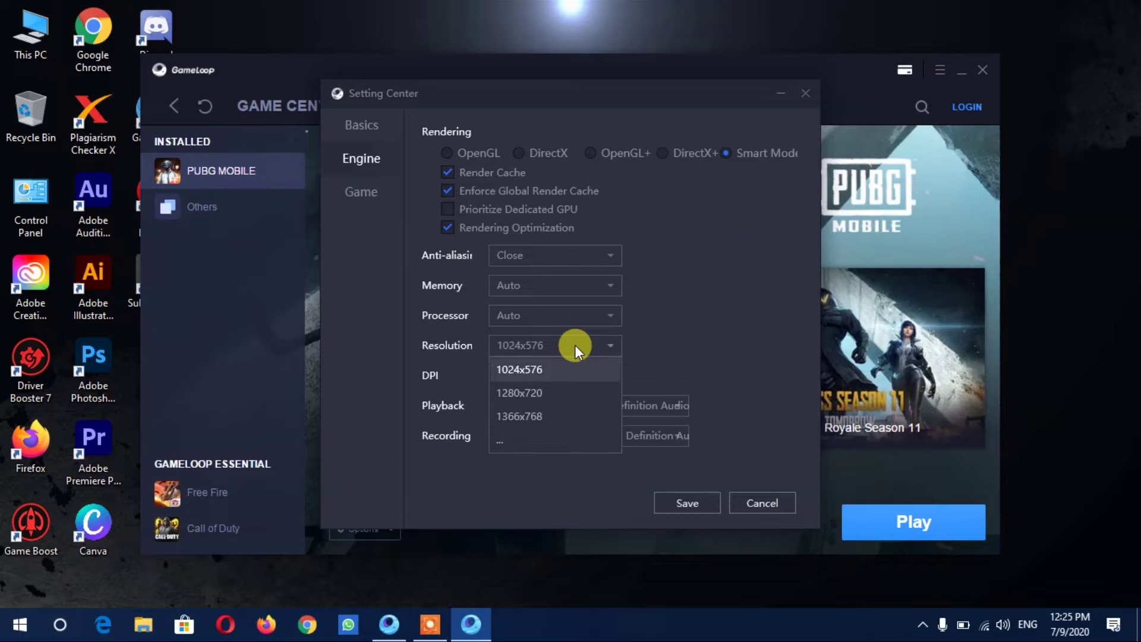
left_click(550, 417)
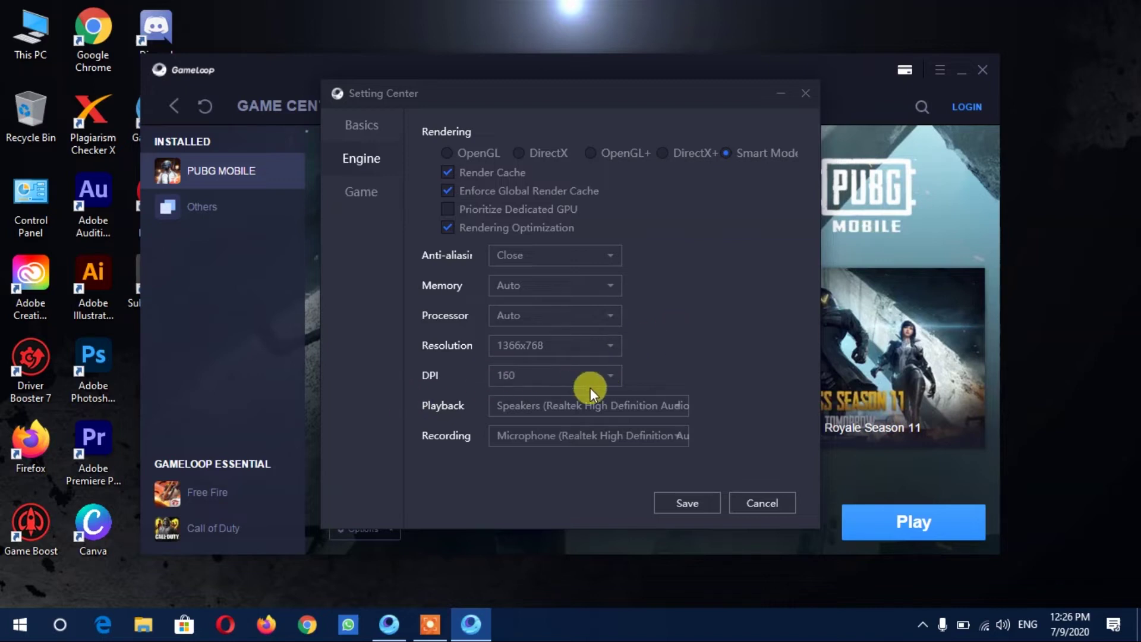
left_click(564, 375)
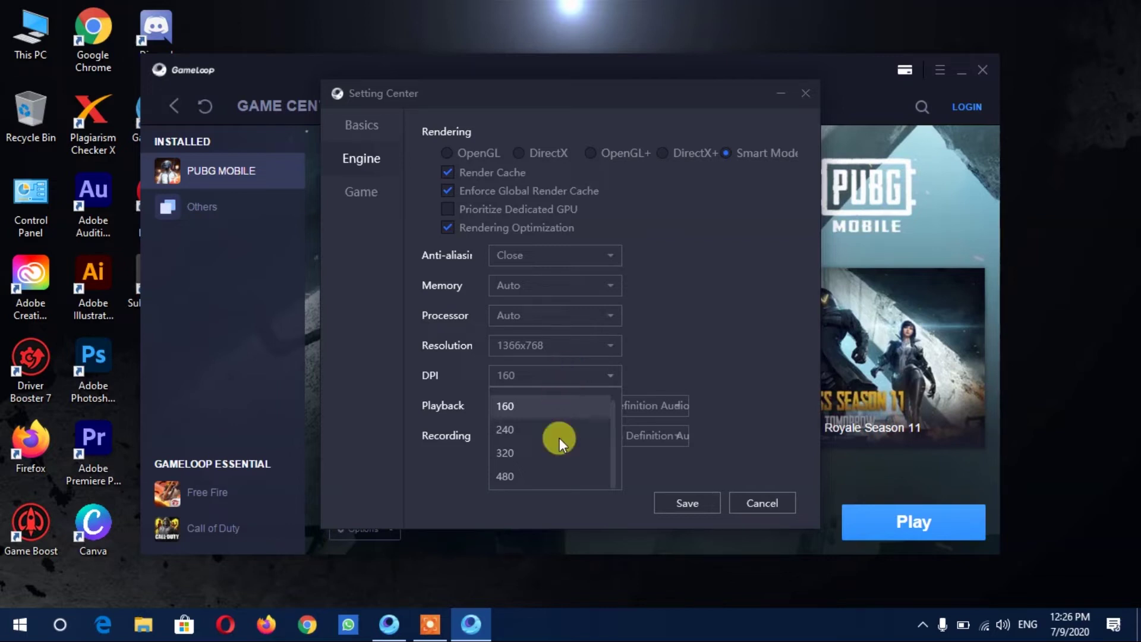
scroll(559, 416, "up", 1)
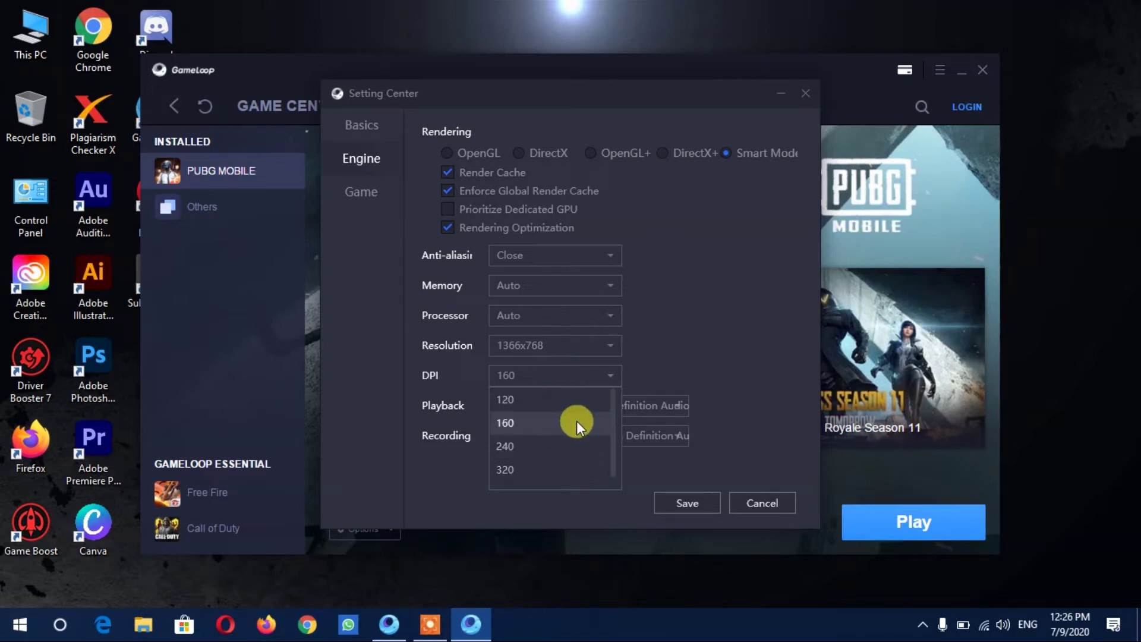
left_click(526, 427)
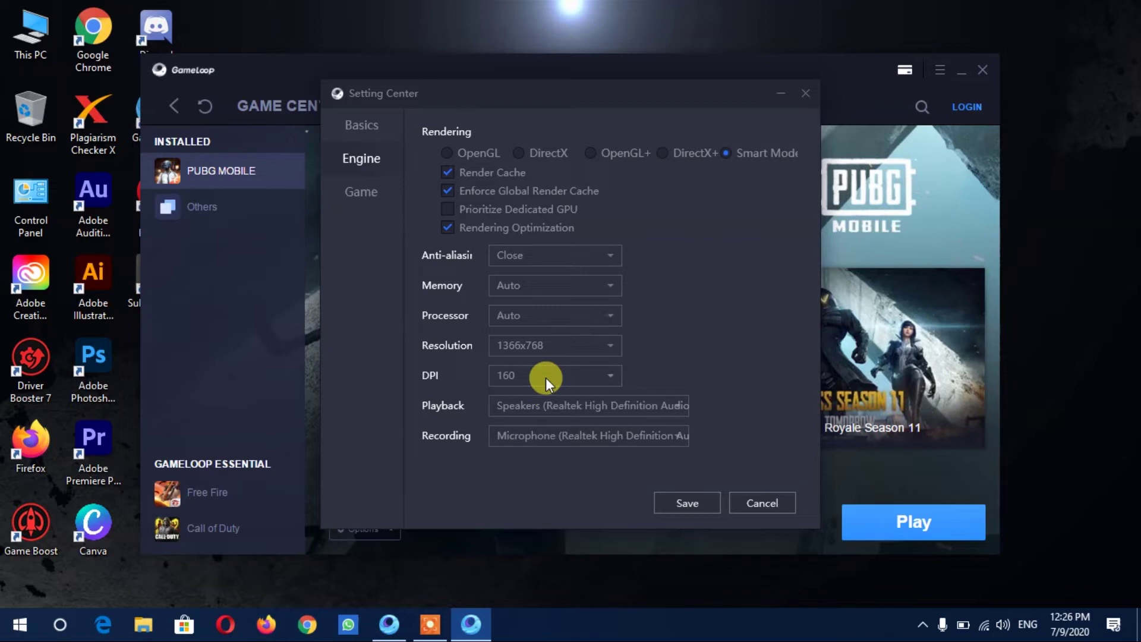
Step: Check the PUBG MOBILE game resolution and display quality settings, save the emulator configuration and close GameLoop
left_click(366, 194)
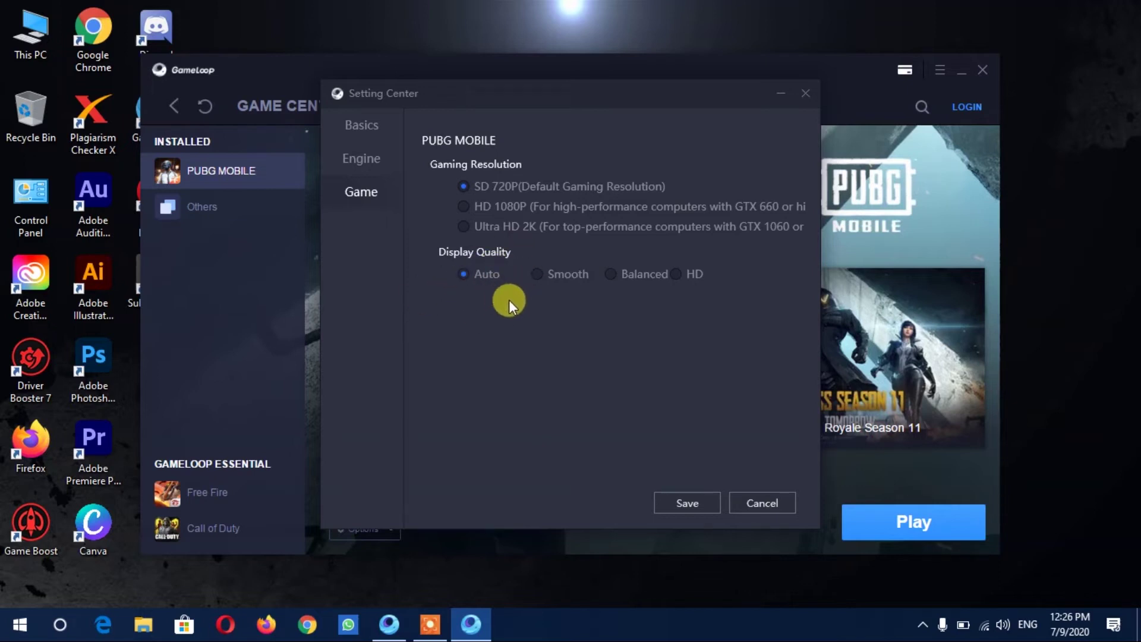
left_click(687, 505)
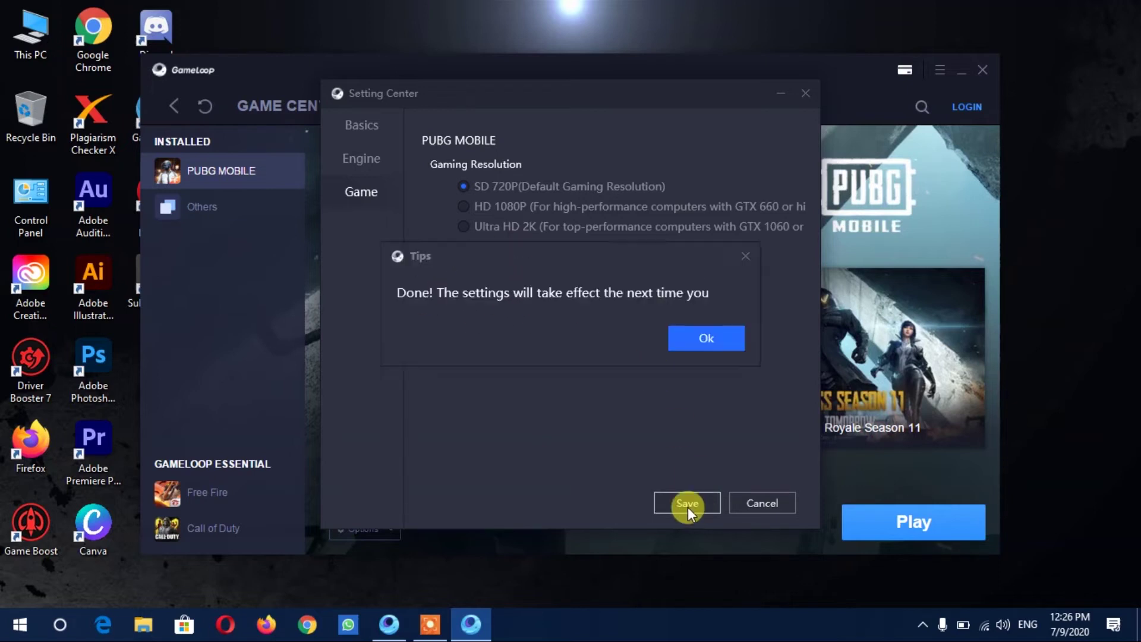
left_click(707, 341)
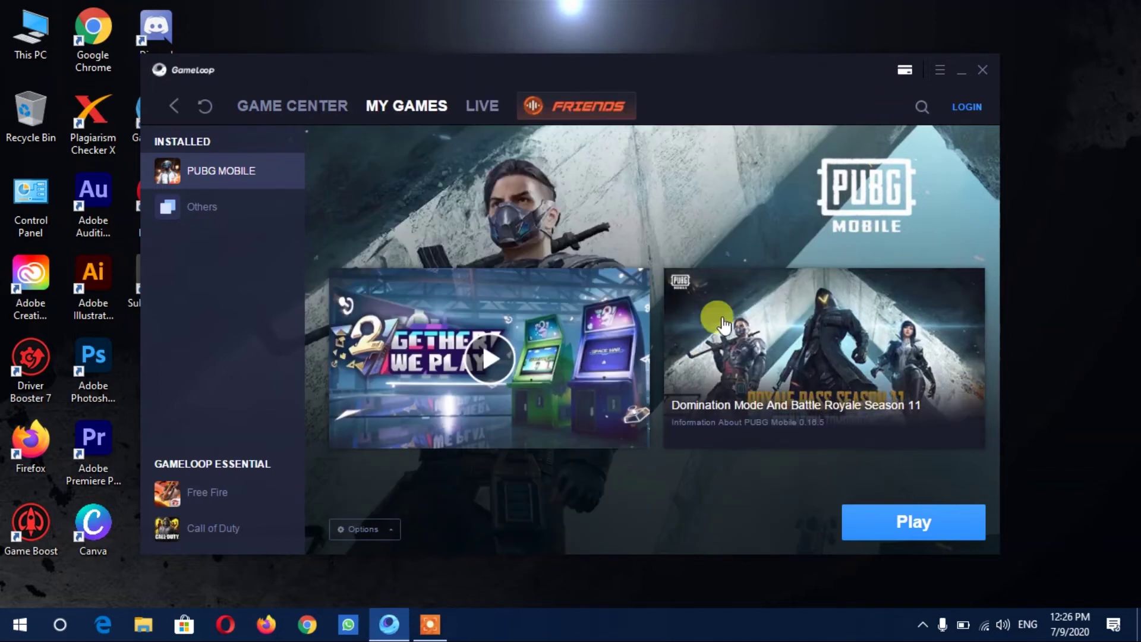
left_click(982, 71)
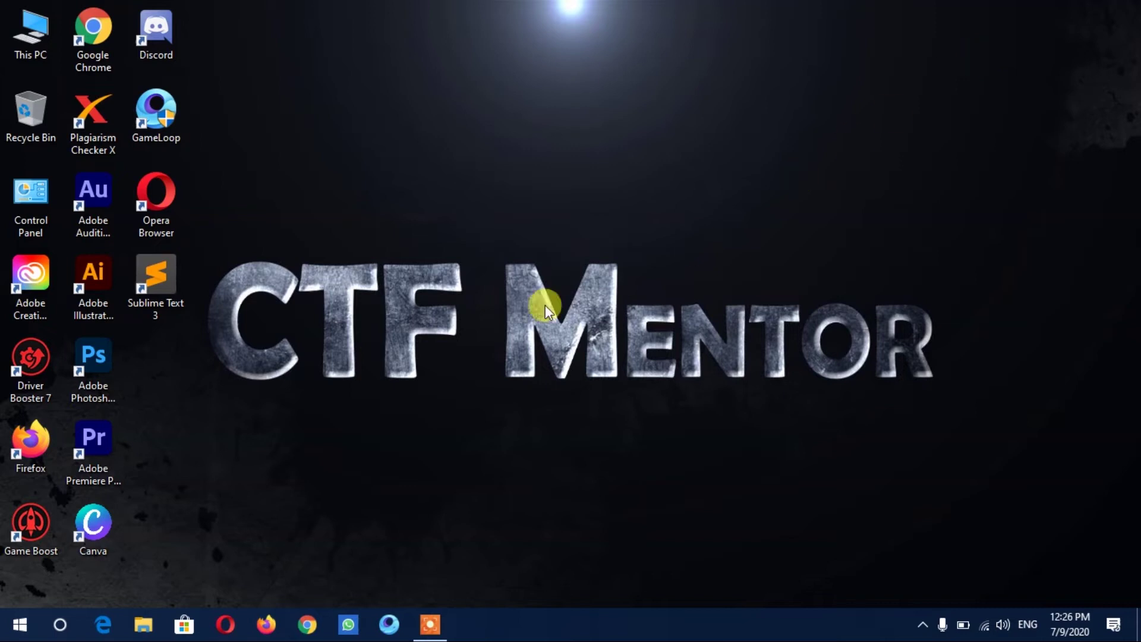
Step: Open the Windows temporary files folder by running %temp%
right_click(24, 628)
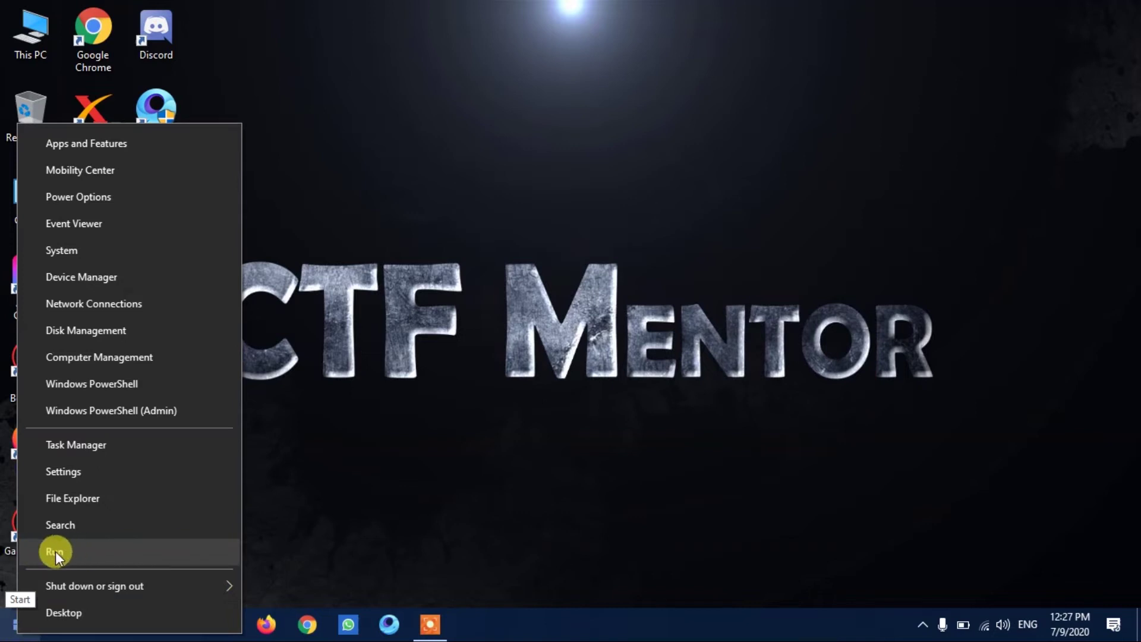
left_click(131, 554)
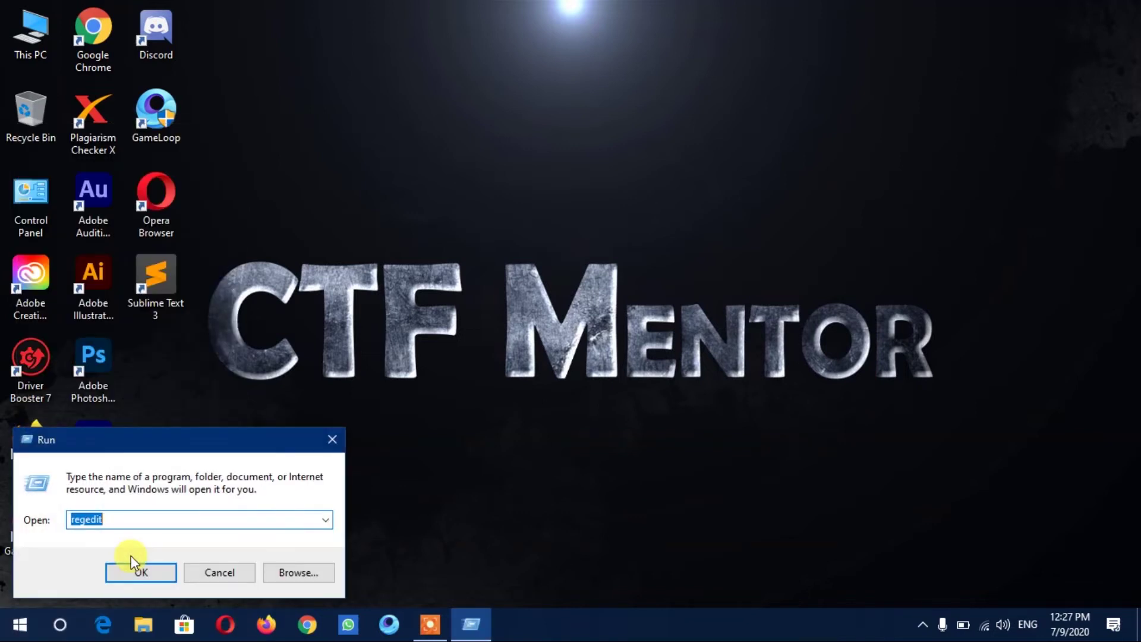
type("%temp")
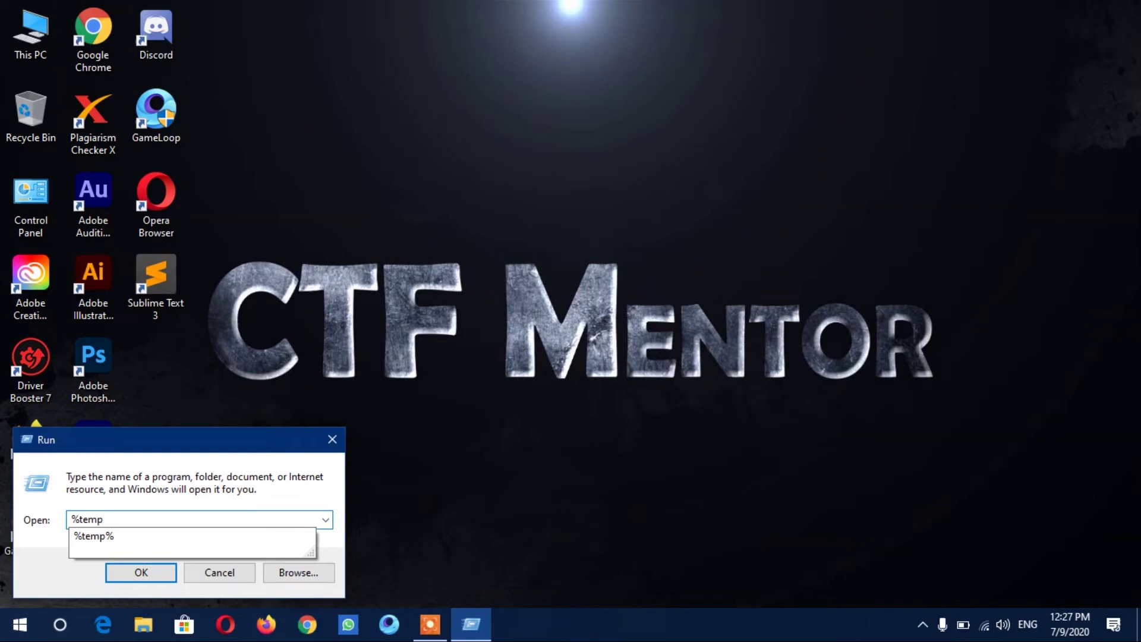
type("%")
left_click(140, 572)
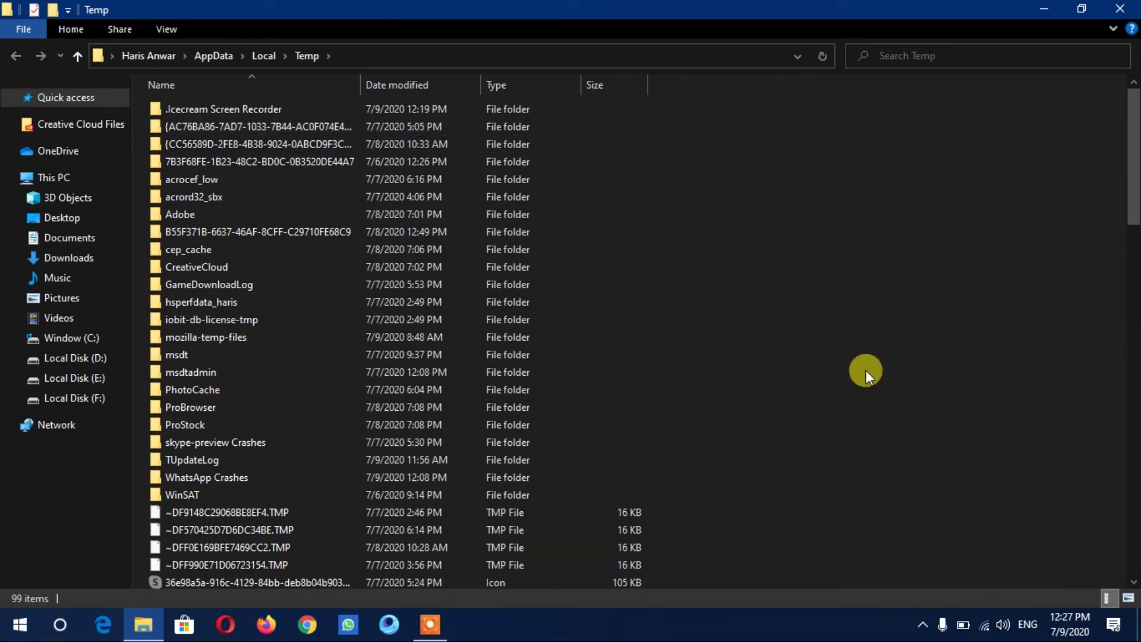
Step: Permanently delete everything in the Temp folder, granting administrator permission for all protected items
key("ctrl+a")
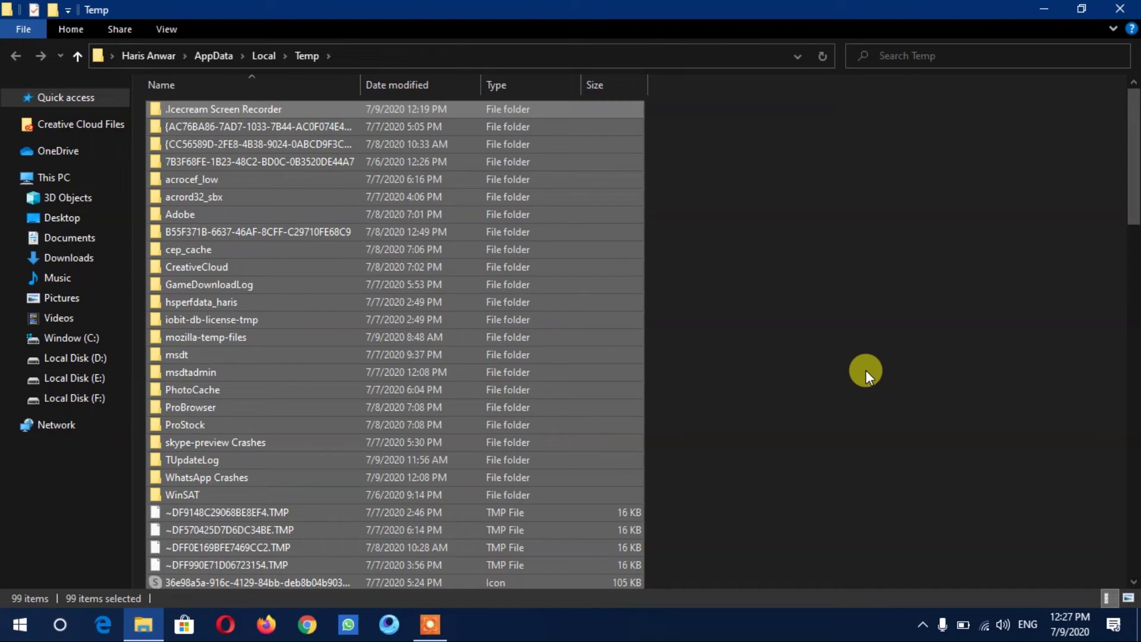
key("shift+Delete")
key("Return")
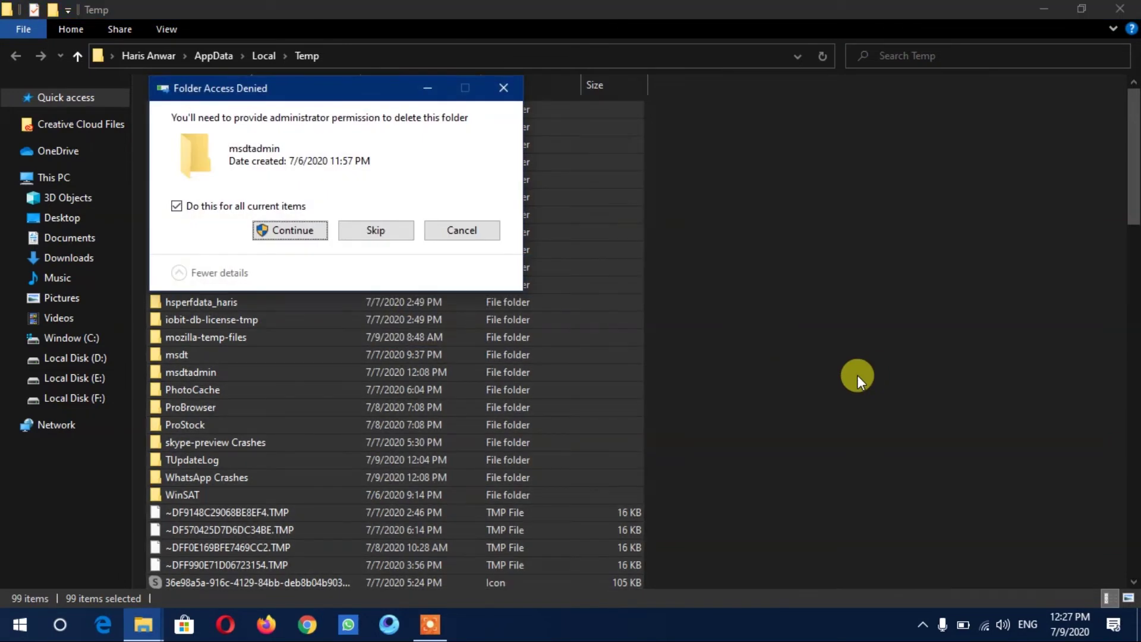
left_click(286, 237)
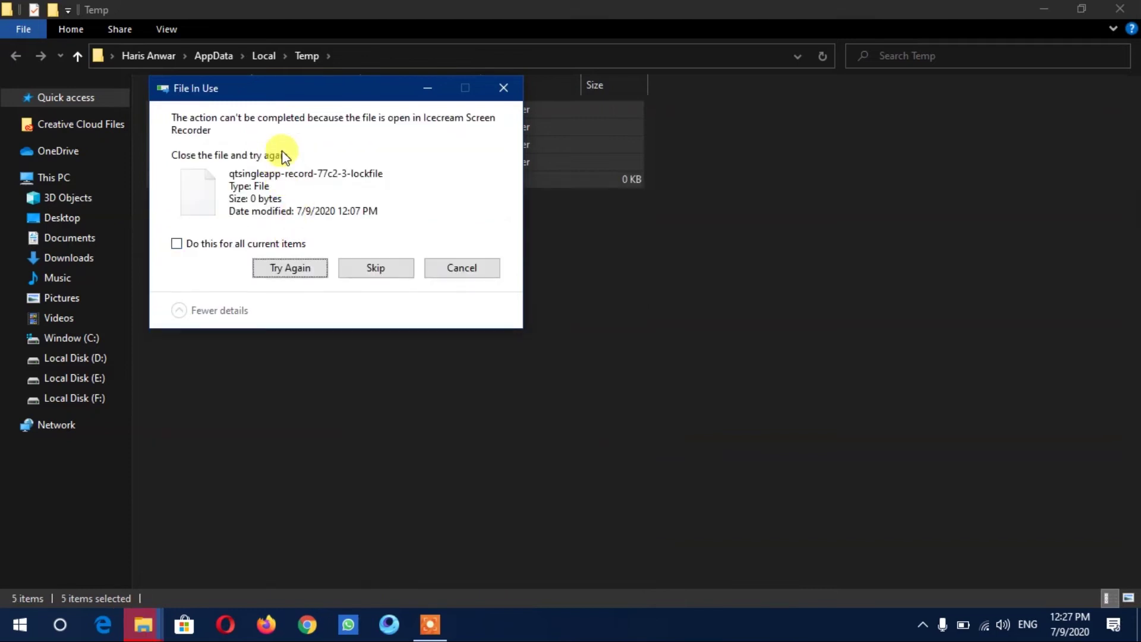
Step: Skip all in-use files to finish the Temp cleanup, and close the folder window
left_click_drag(300, 90, 531, 132)
left_click(442, 289)
left_click(408, 288)
left_click(530, 312)
left_click(437, 288)
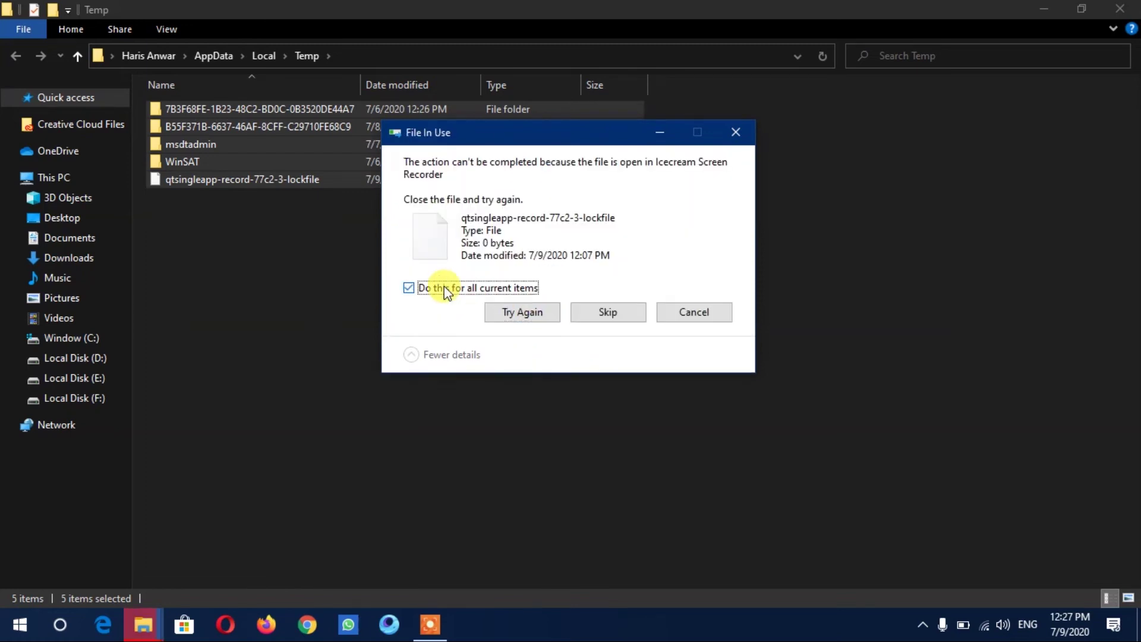
left_click(598, 312)
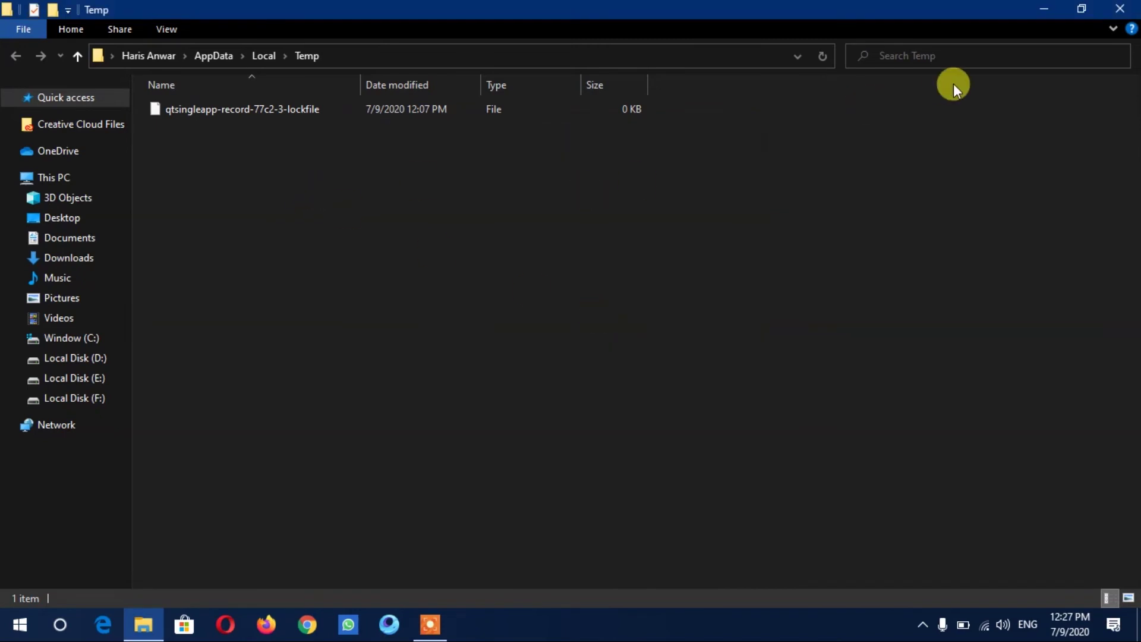
left_click(1126, 8)
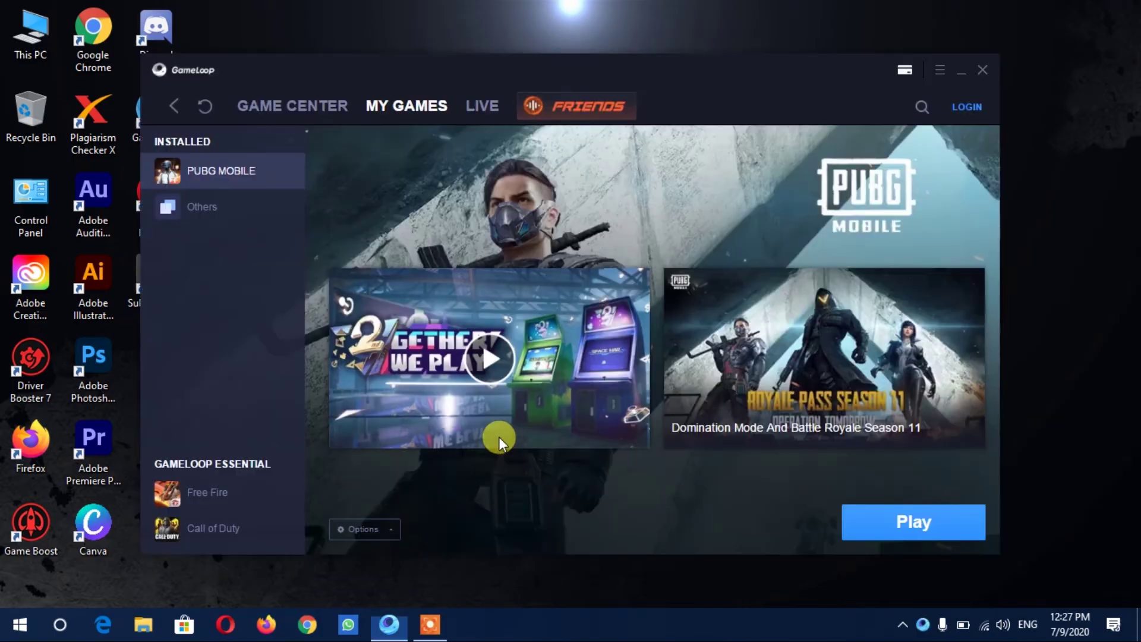
Step: Launch PUBG MOBILE from GameLoop, dismiss the emulator notice and bring up the in-game graphics settings
left_click(903, 522)
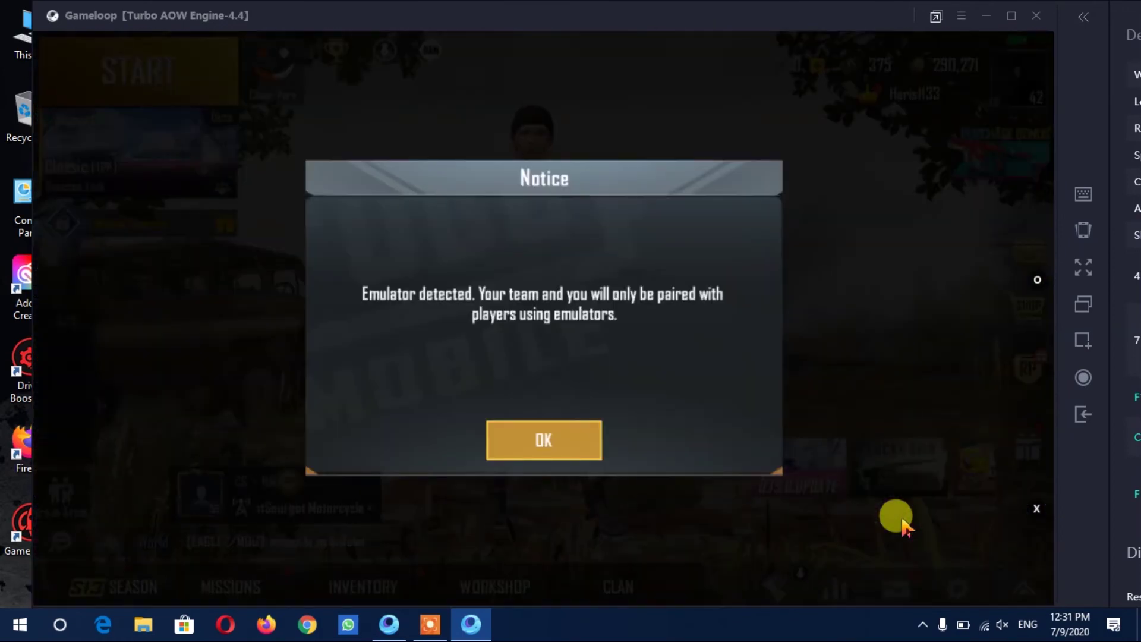
left_click(575, 452)
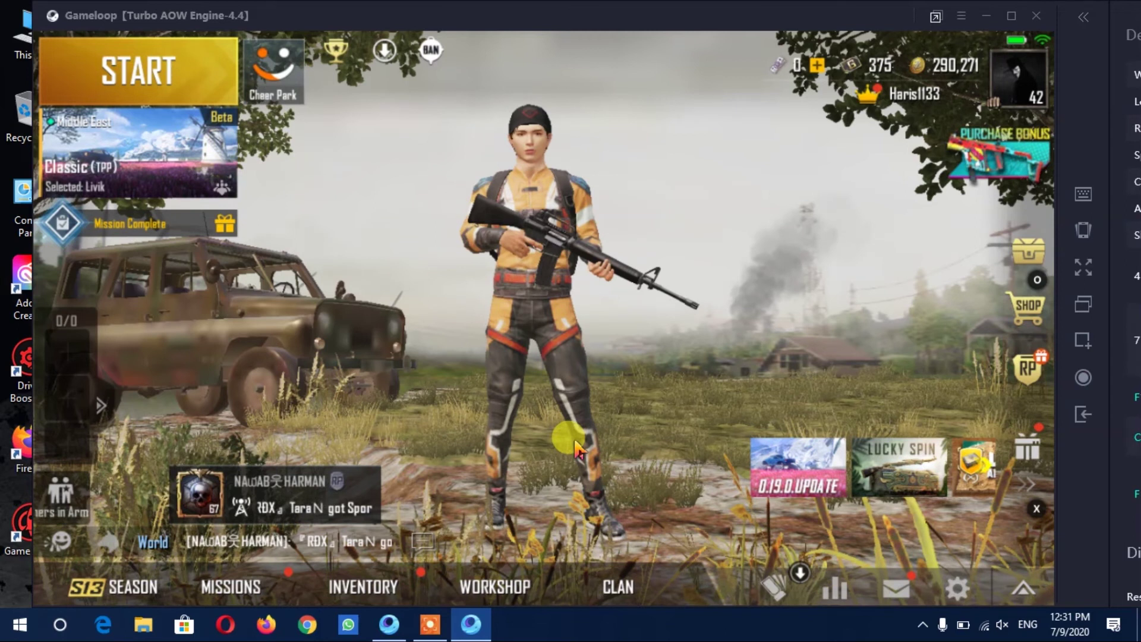
left_click(949, 588)
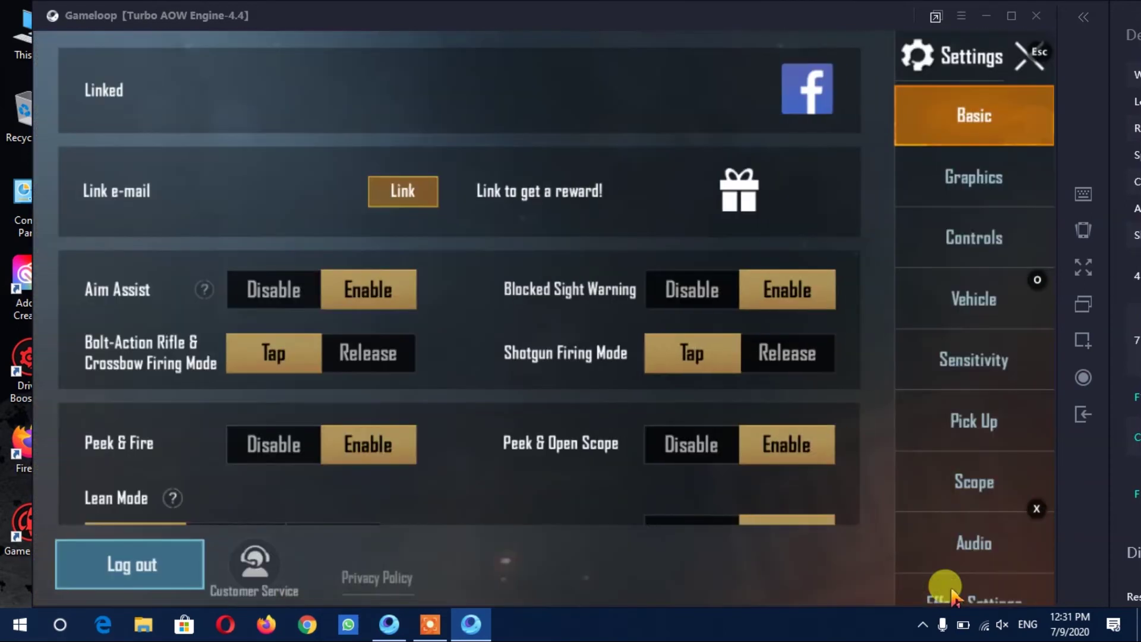
left_click(974, 177)
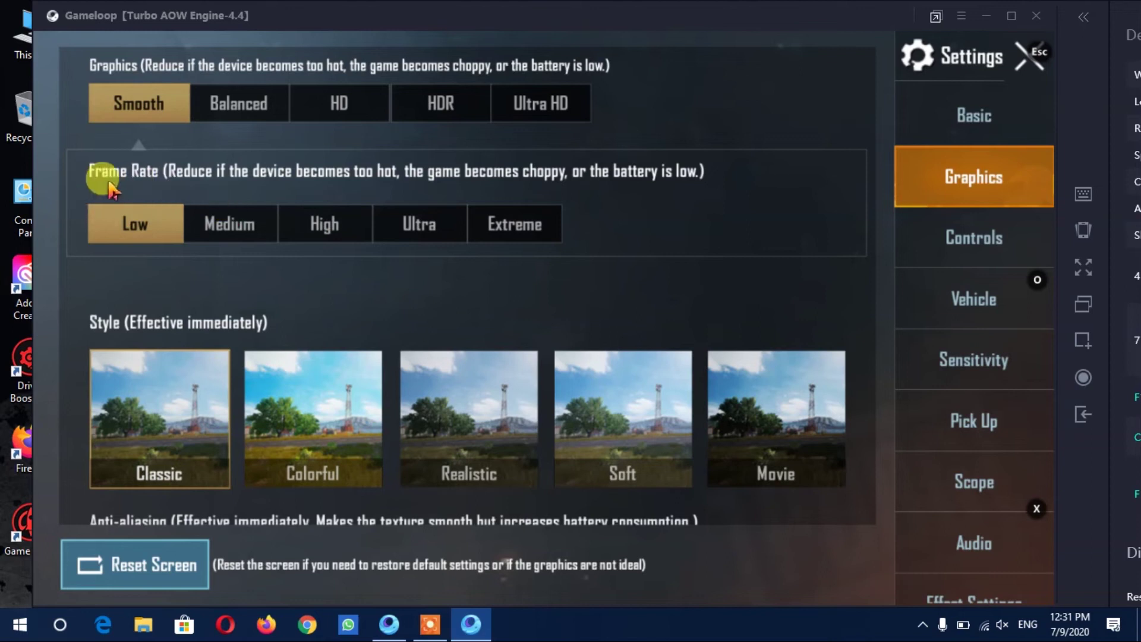
Step: Set the game's frame rate to High and its style to Soft, and apply the changes
left_click(324, 229)
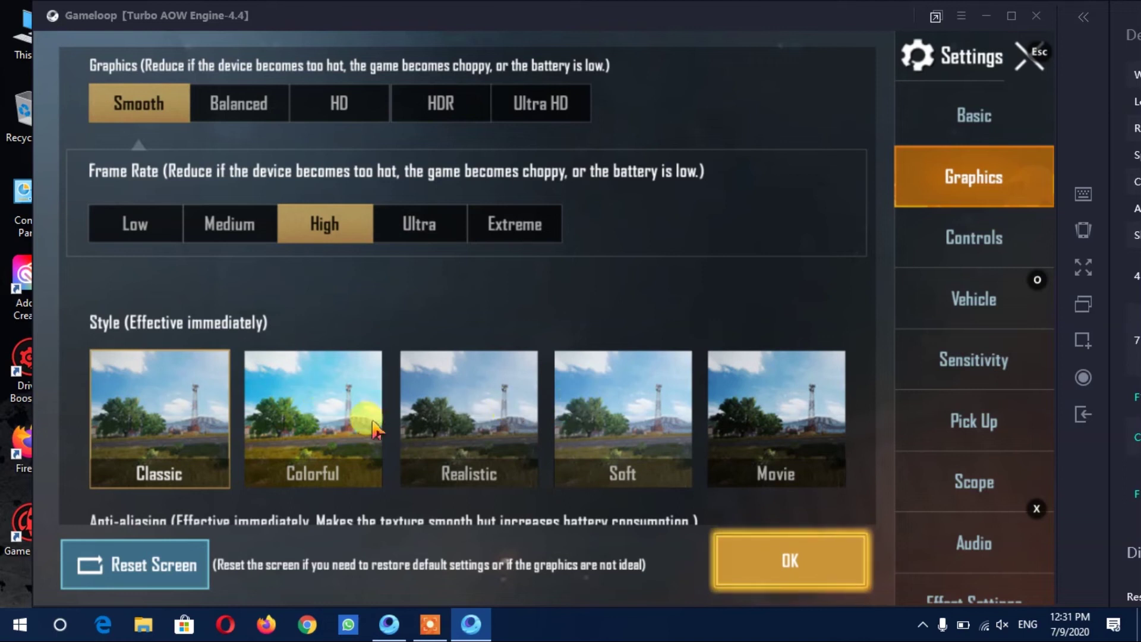
left_click(621, 410)
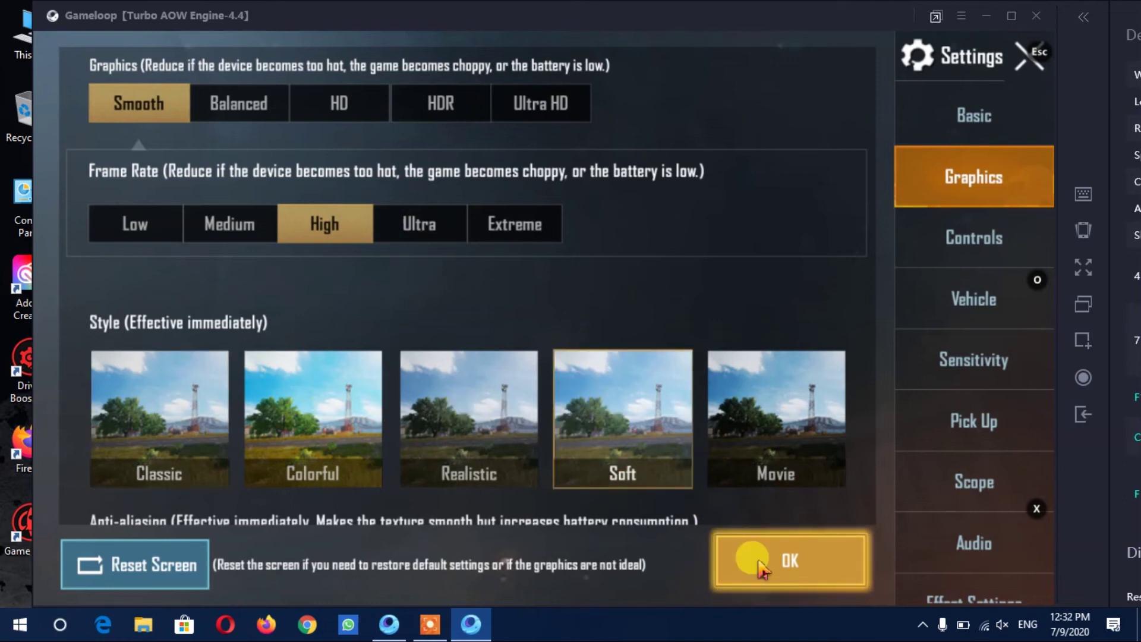
left_click(809, 579)
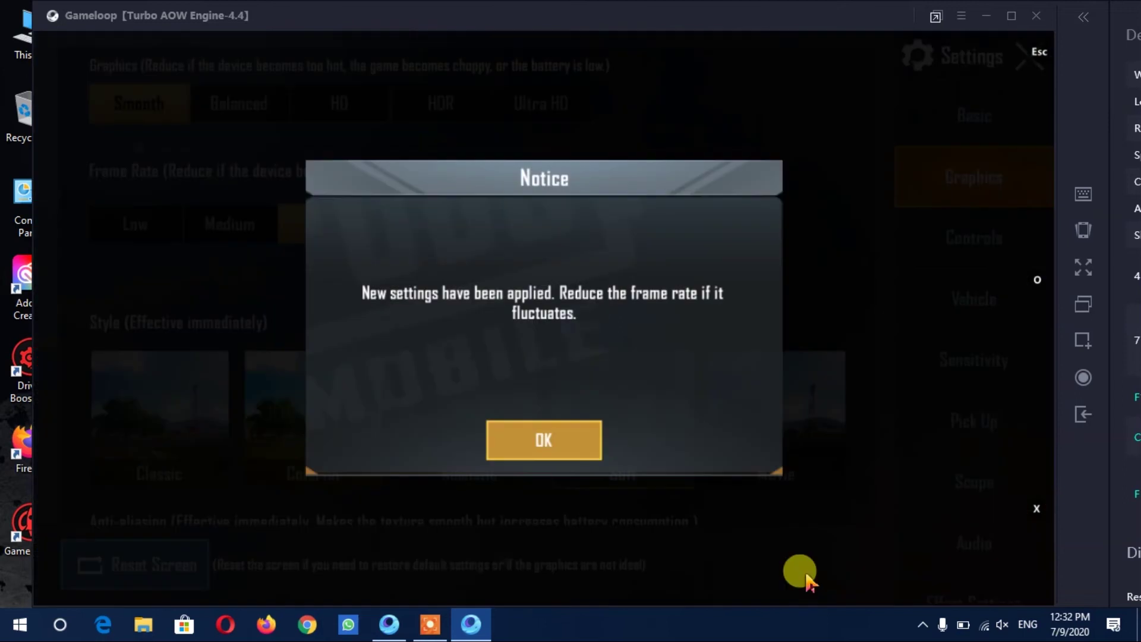
left_click(523, 434)
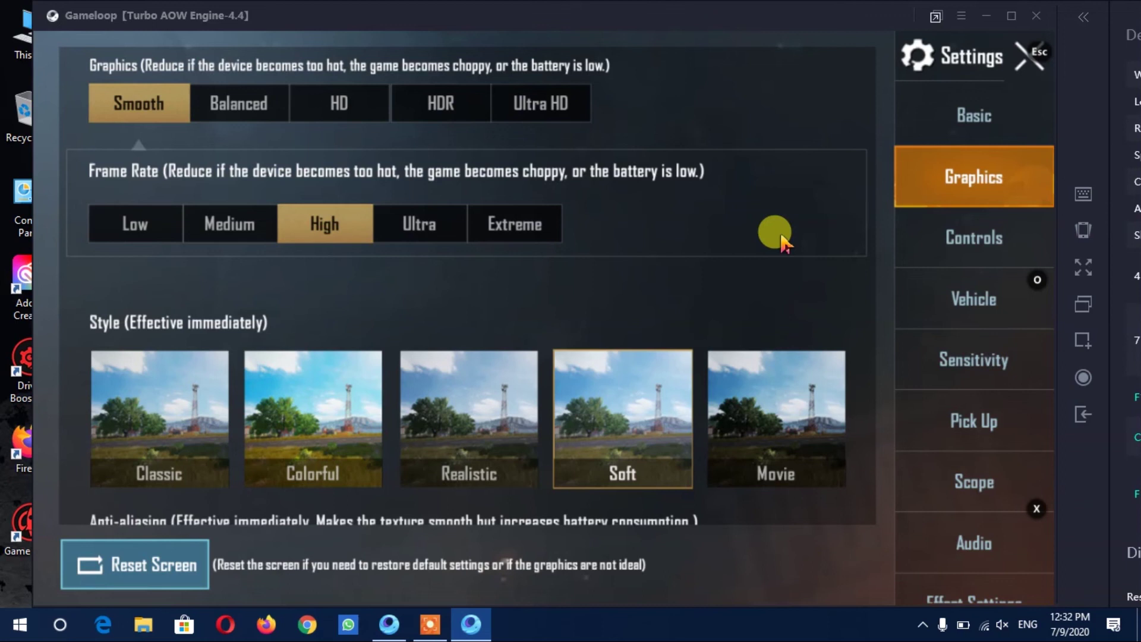
Step: Leave the in-game settings, minimize the game window and close the GameLoop launcher window
left_click(1033, 64)
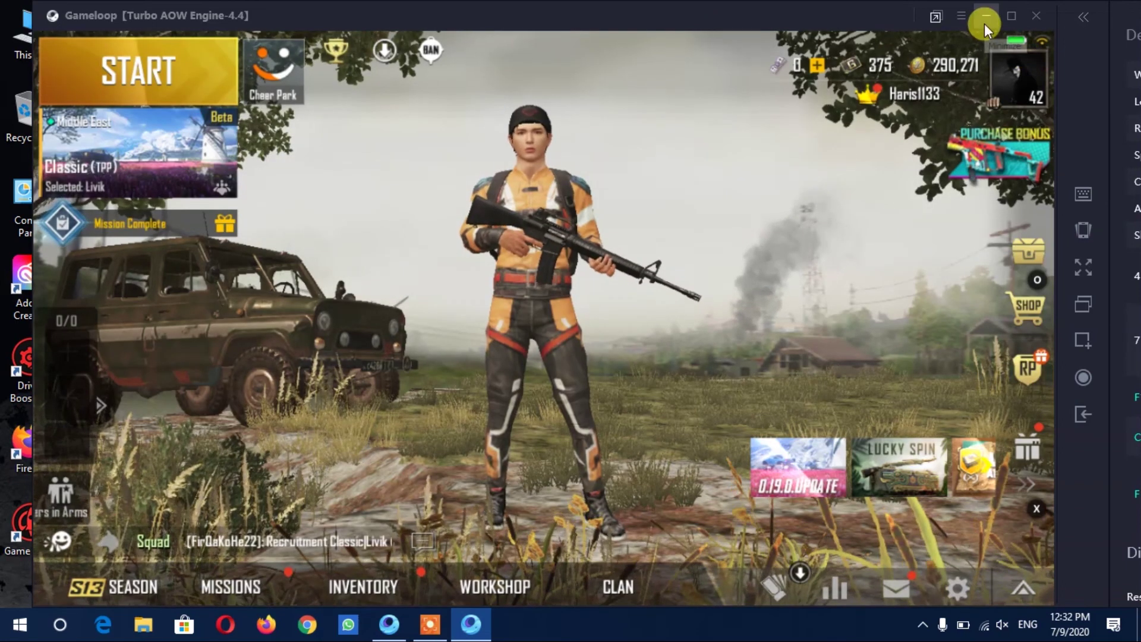
left_click(984, 24)
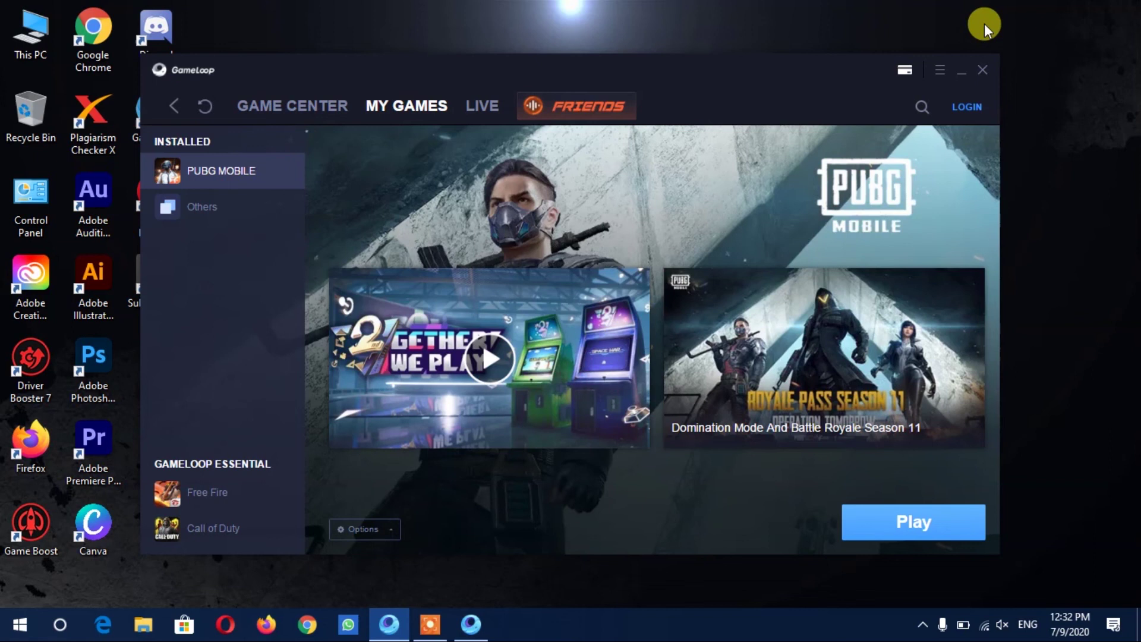
left_click(983, 70)
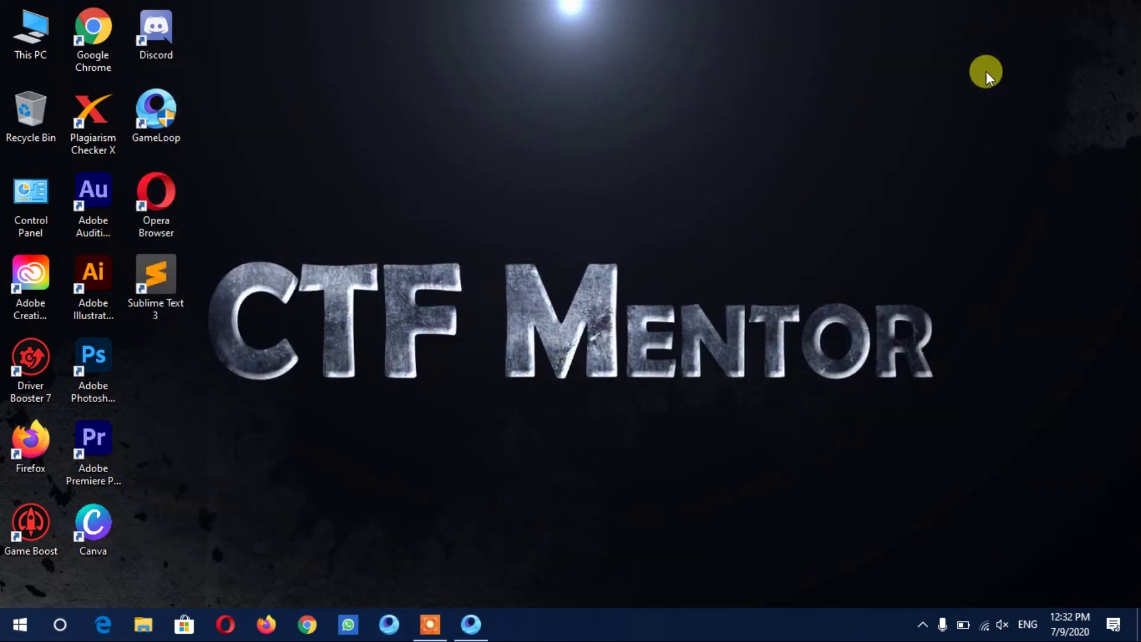